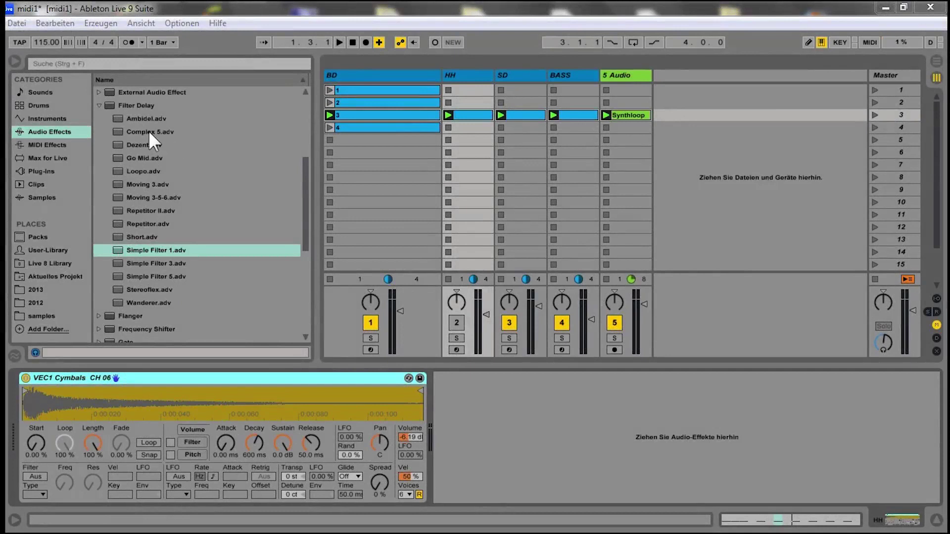
- Look through the audio effects in the browser and examine the presets offered for Chorus
click(99, 107)
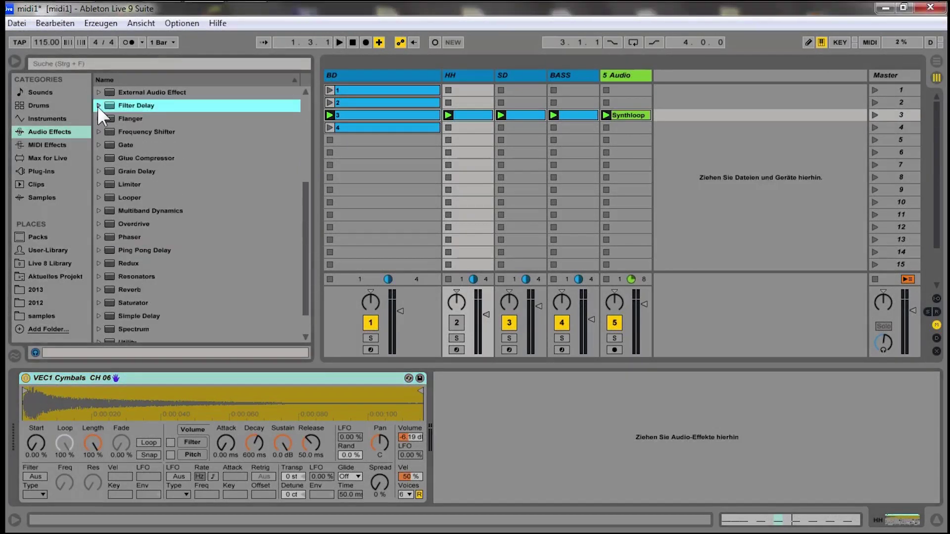
drag(303, 237, 283, 167)
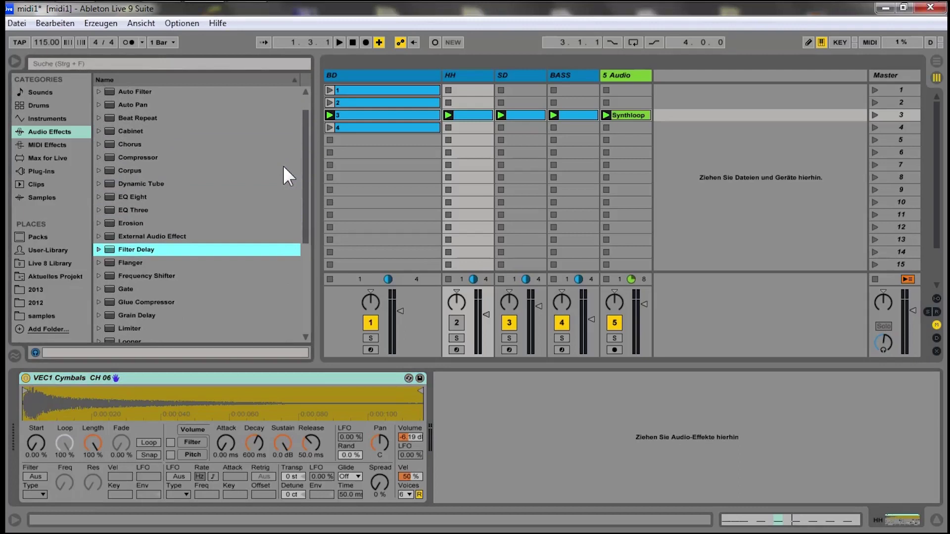
click(124, 90)
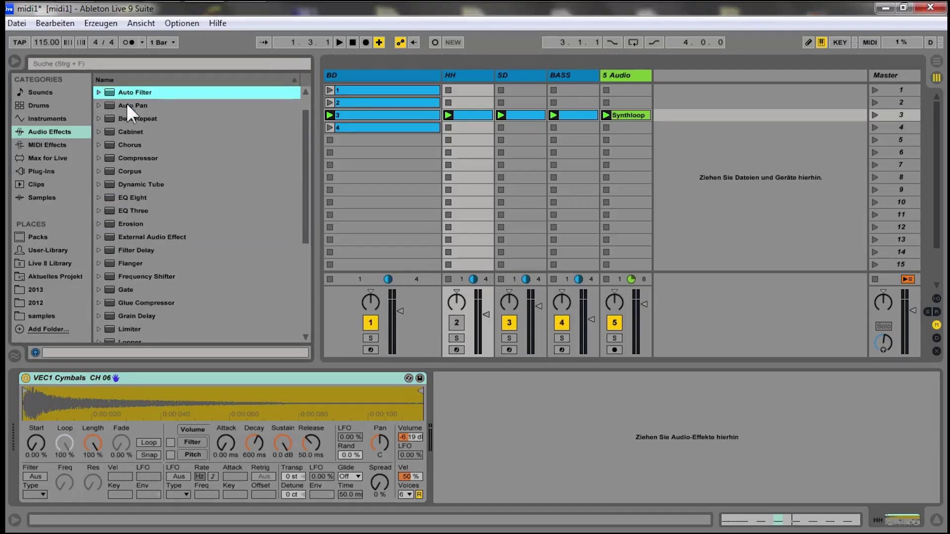
click(127, 104)
click(128, 117)
click(126, 129)
click(125, 144)
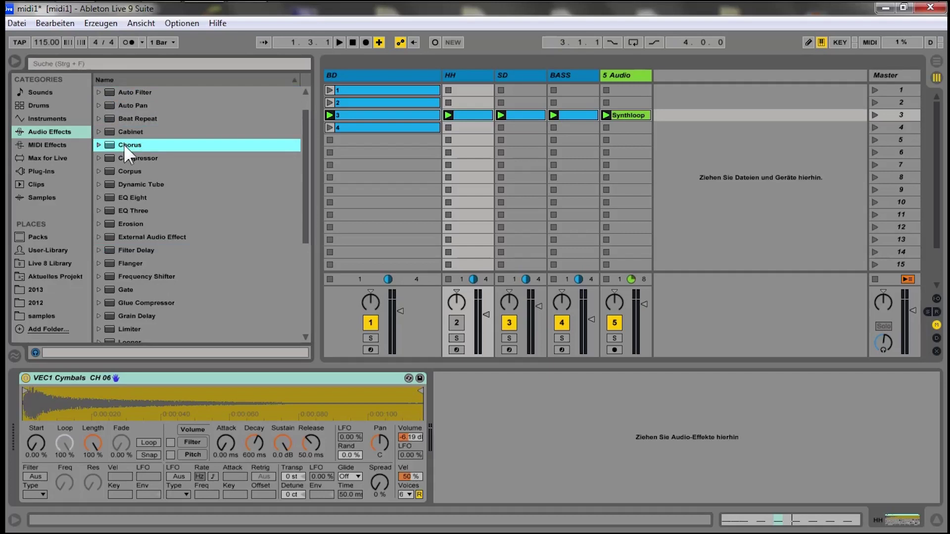
click(98, 144)
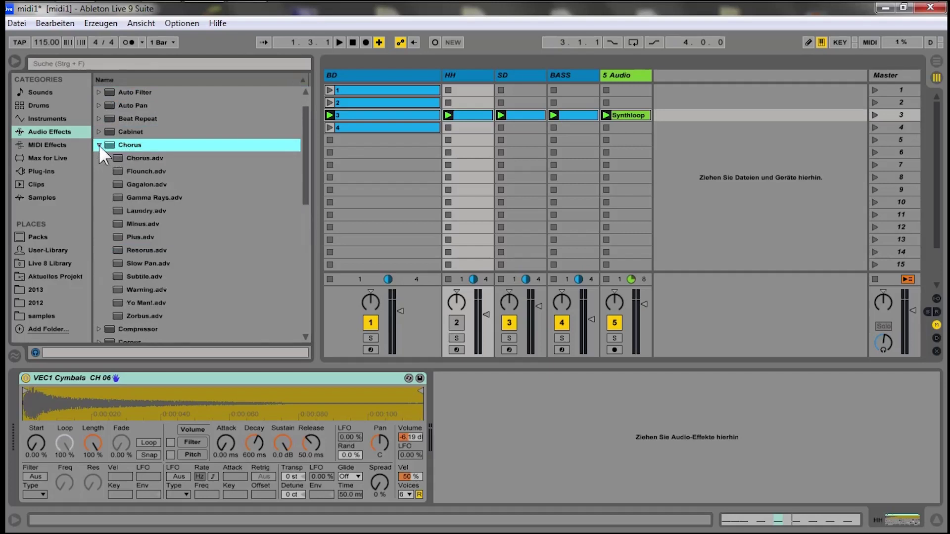
click(99, 145)
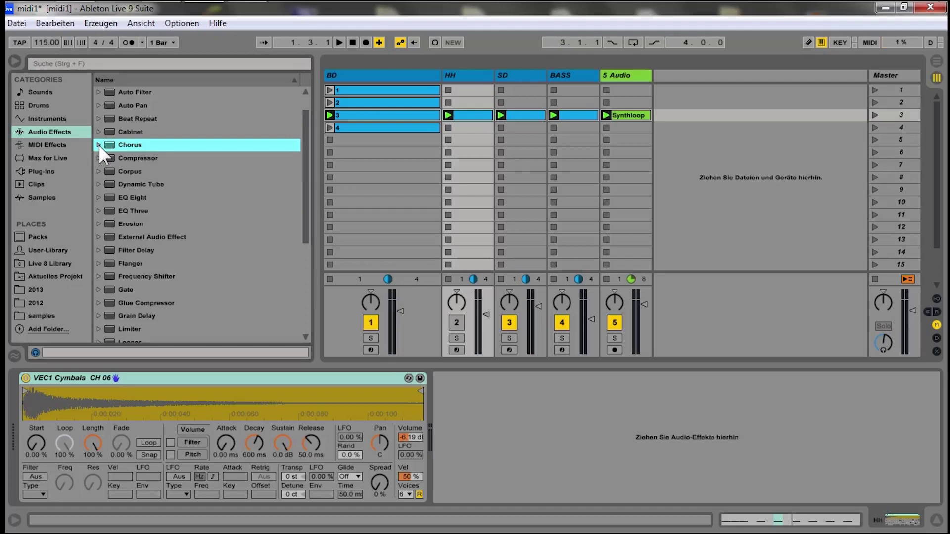
- Add a Ping Pong Delay after the VEC1 Cymbals CH 06 instrument on the HH track
drag(307, 172, 300, 237)
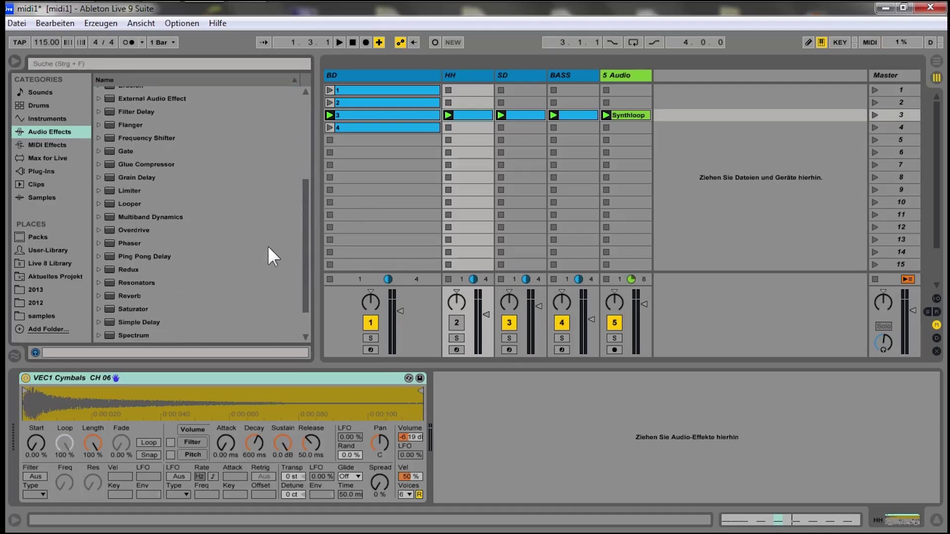
click(160, 256)
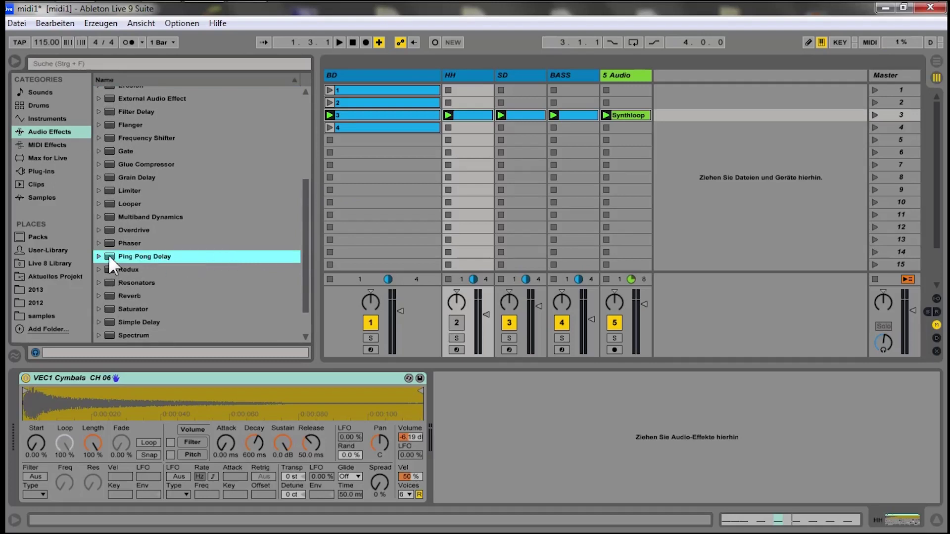
drag(108, 255, 453, 397)
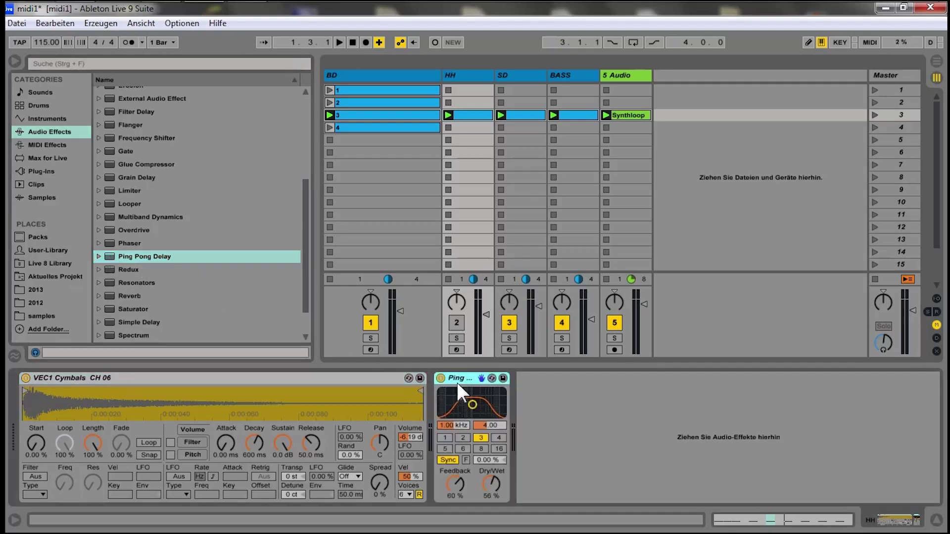
- Solo the HH track and audition it with the Ping Pong Delay's Dry/Wet set to 43 %
click(454, 339)
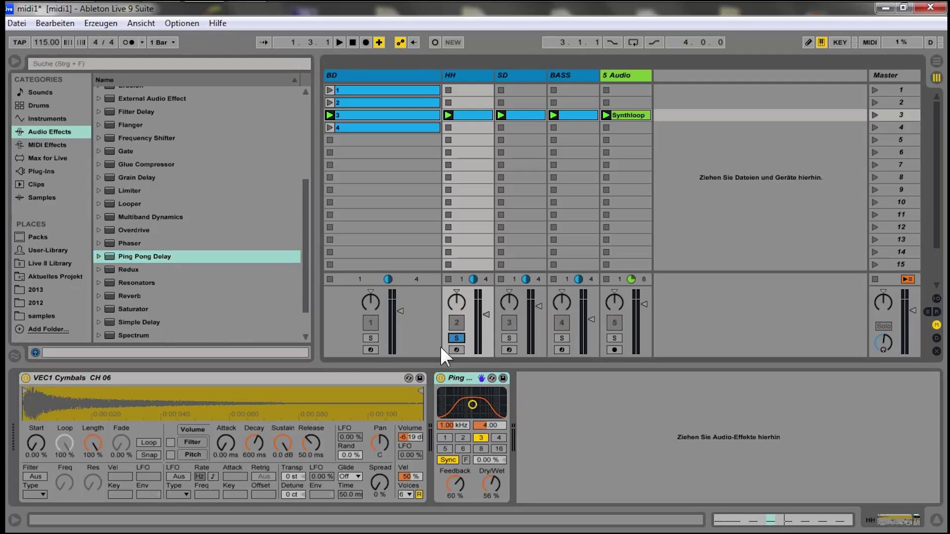
drag(495, 476, 497, 475)
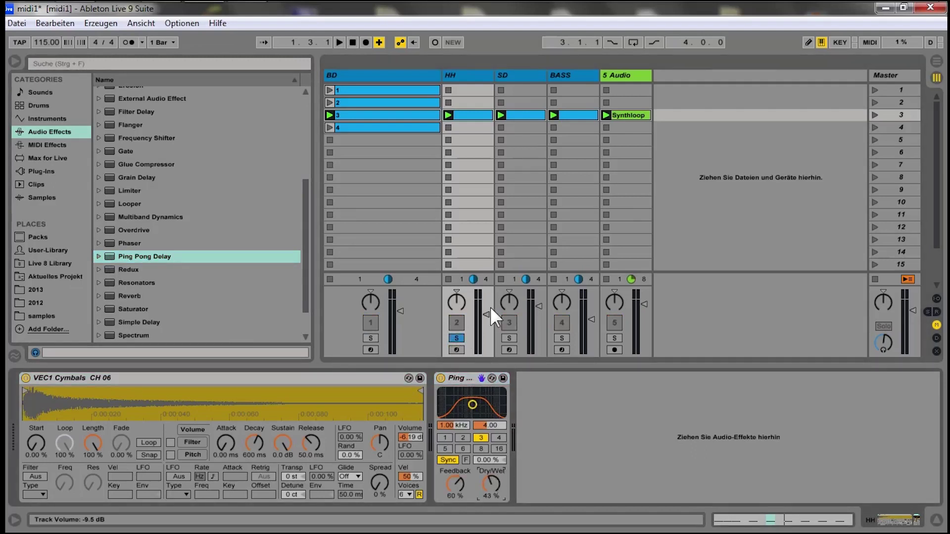
key(space)
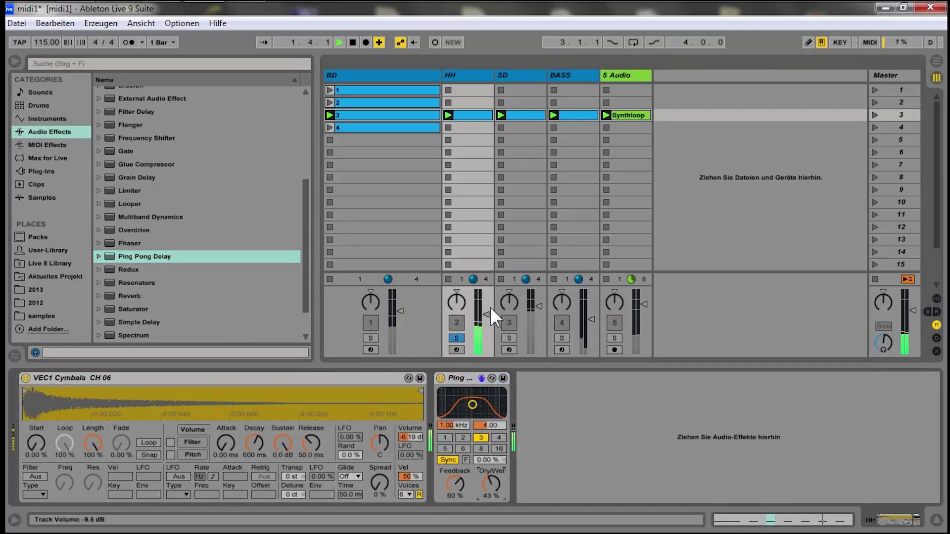
key(space)
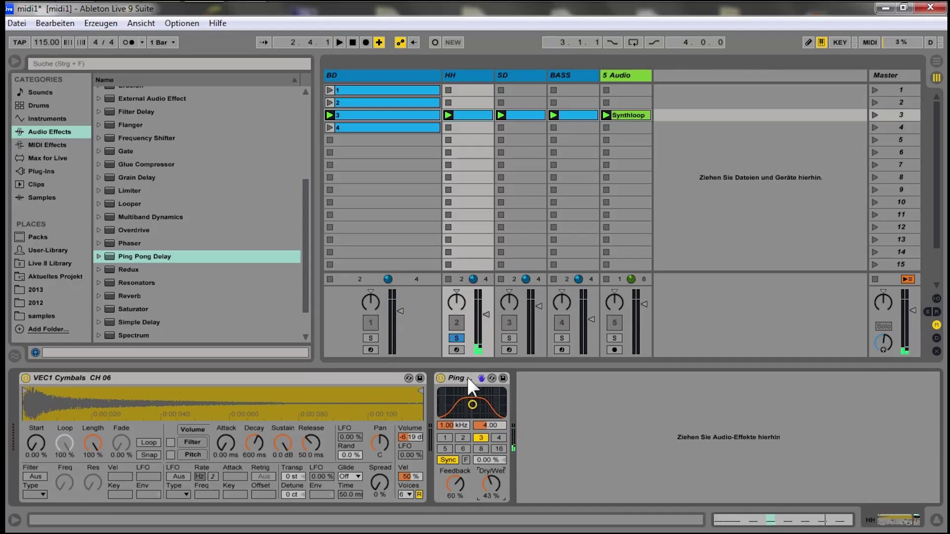
- Bypass the Ping Pong Delay, replace it with the Robot preset from its preset list and play the HH track briefly
click(440, 379)
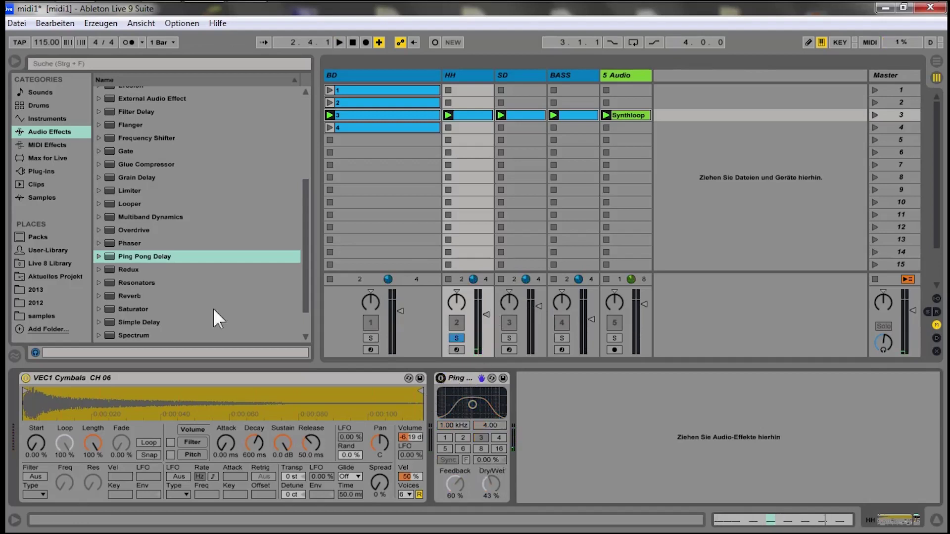
click(99, 257)
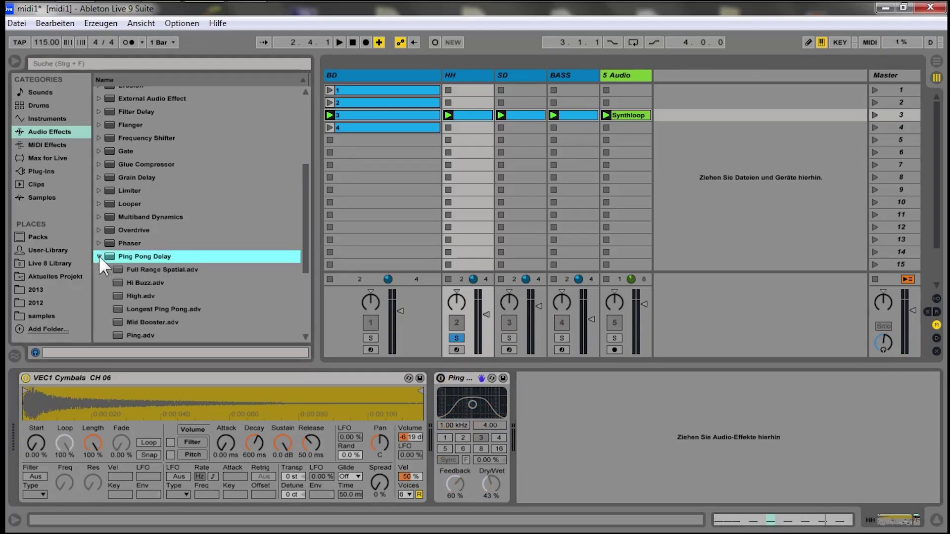
scroll(104, 261, down, 2)
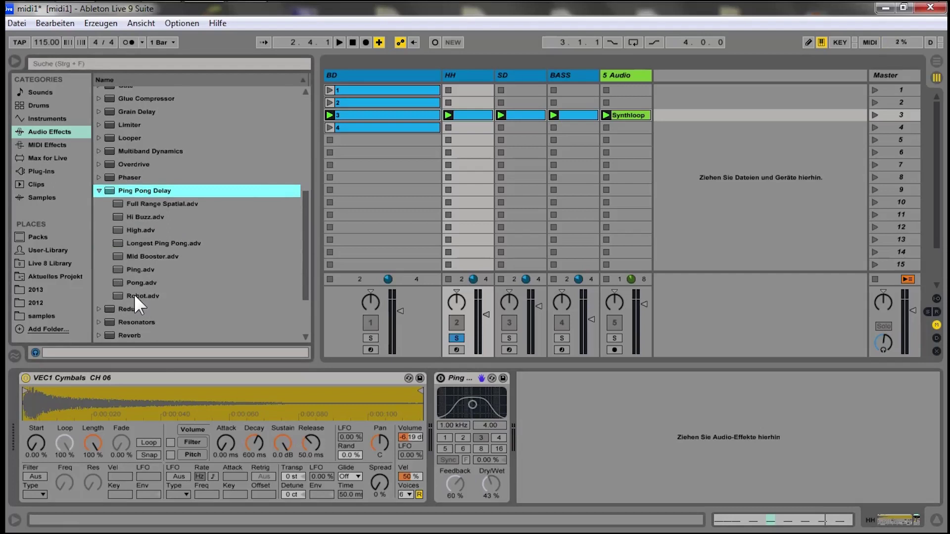
click(134, 295)
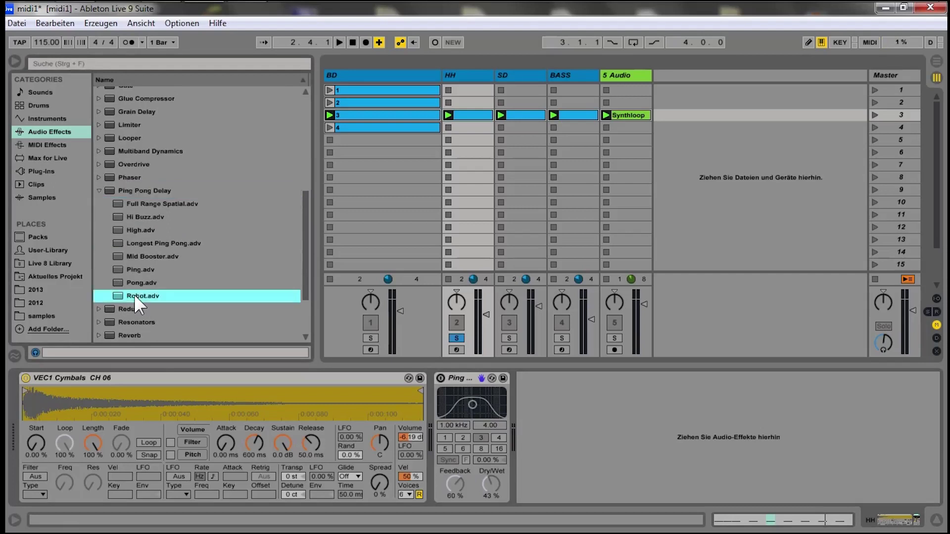
drag(134, 295, 460, 376)
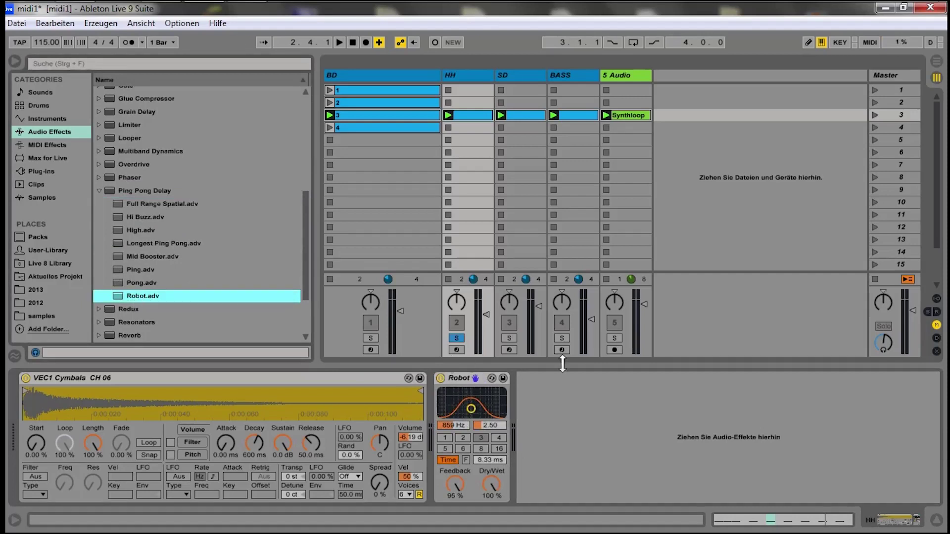
key(space)
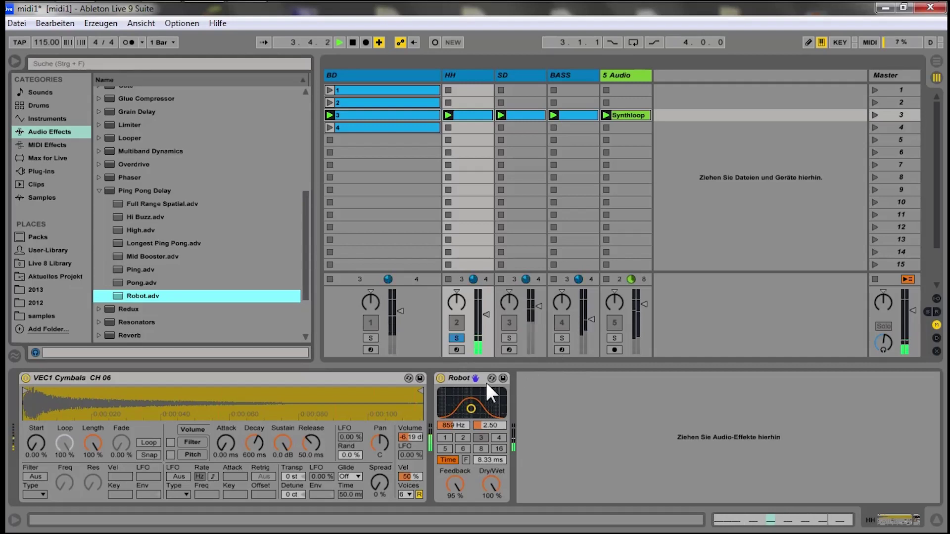
key(space)
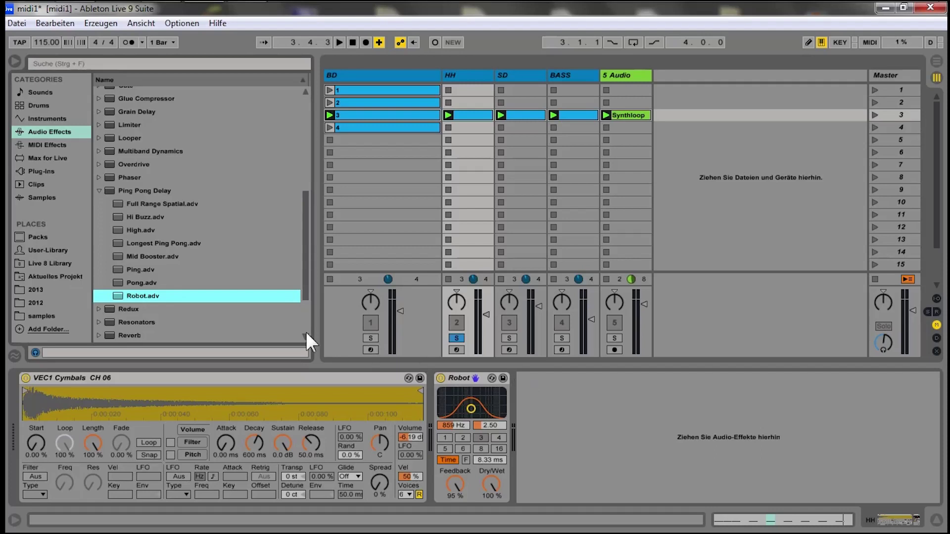
- Add a default Ping Pong Delay after Robot, audition it with Robot switched off, and bypass it as well
drag(121, 190, 539, 411)
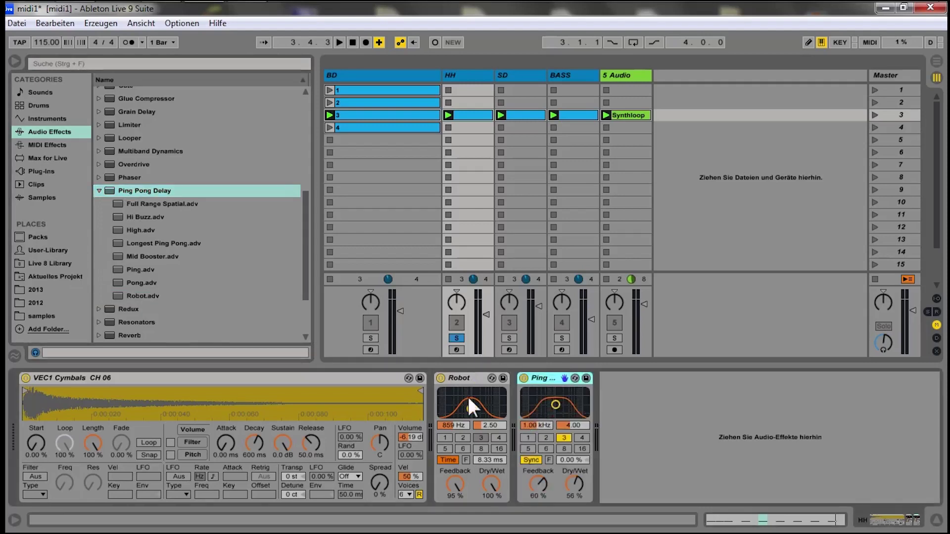
click(440, 379)
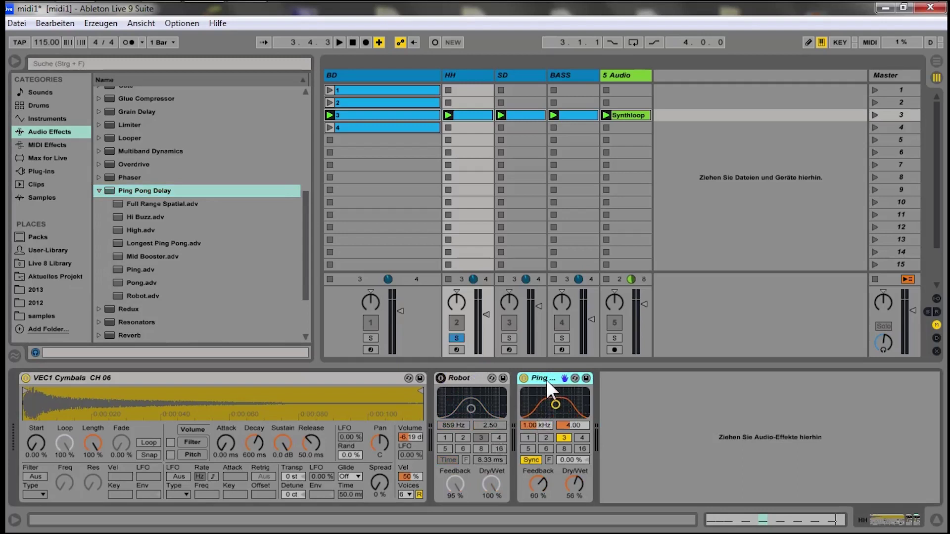
key(space)
click(523, 379)
- Switch both delay devices back on and toggle Robot's delay time to Sync and back to Time
click(478, 377)
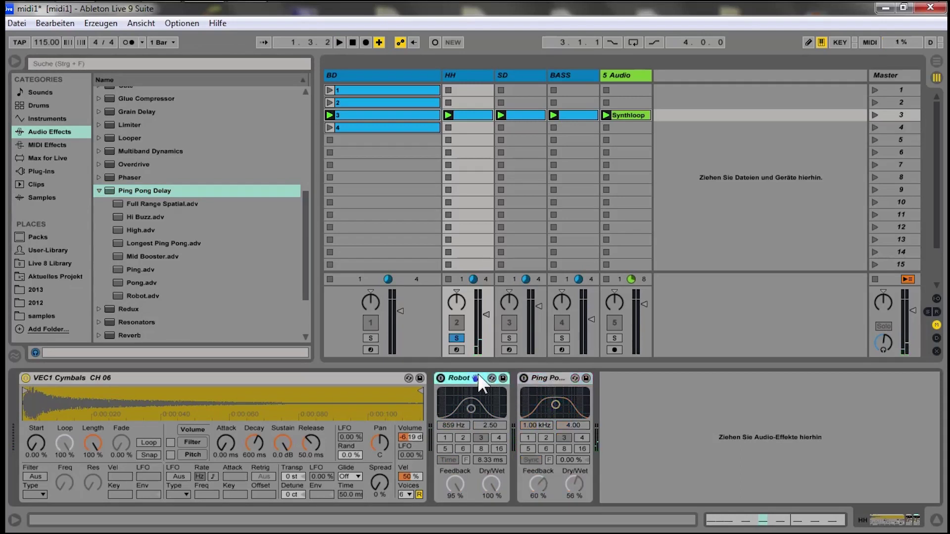
click(440, 377)
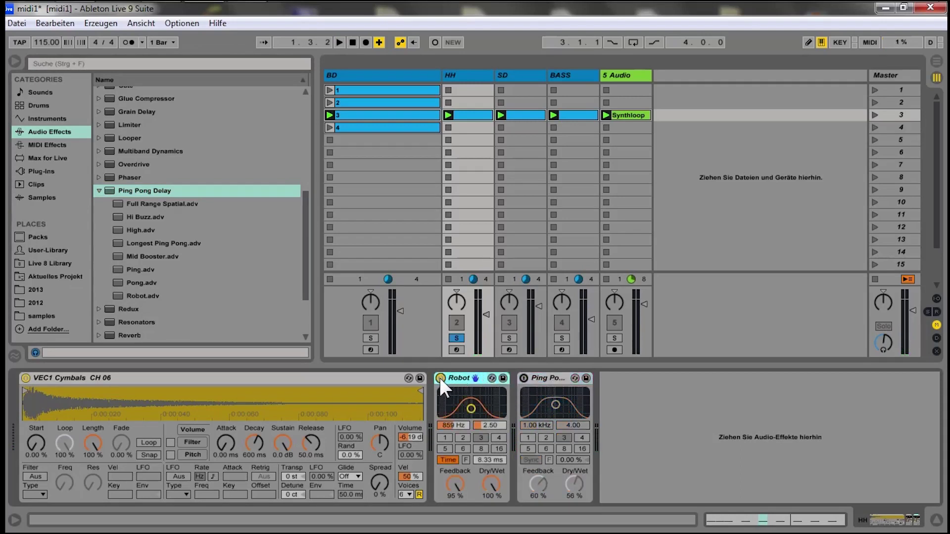
click(524, 379)
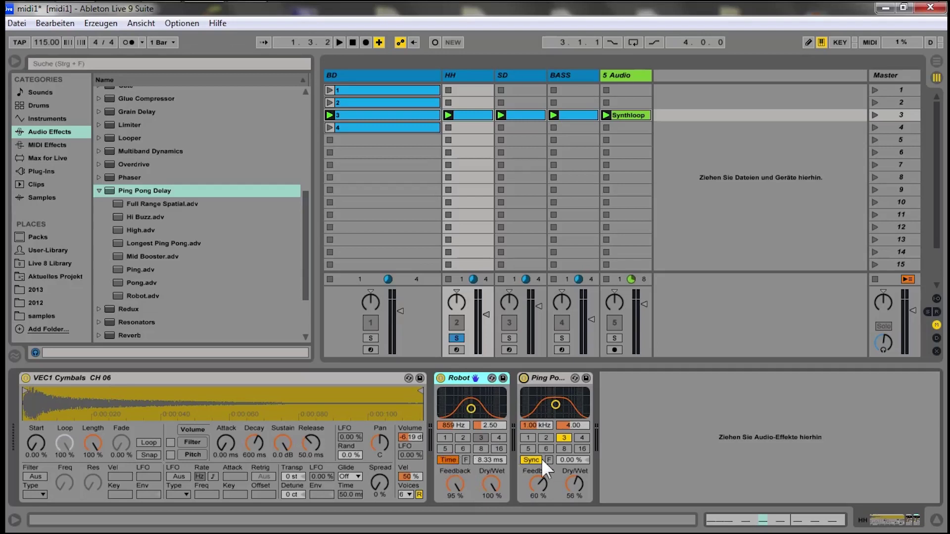
click(446, 459)
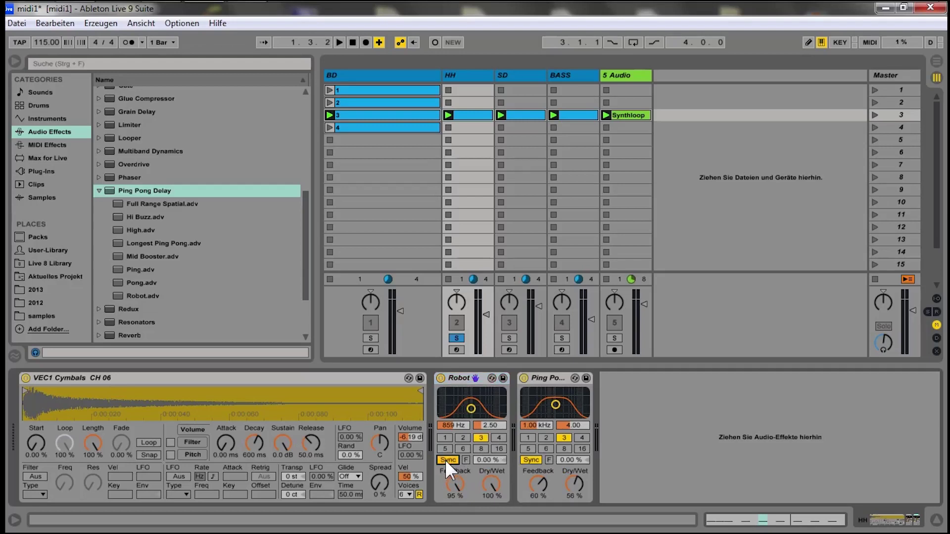
click(445, 460)
- Delete the second Ping Pong Delay following Robot on the HH track
click(545, 380)
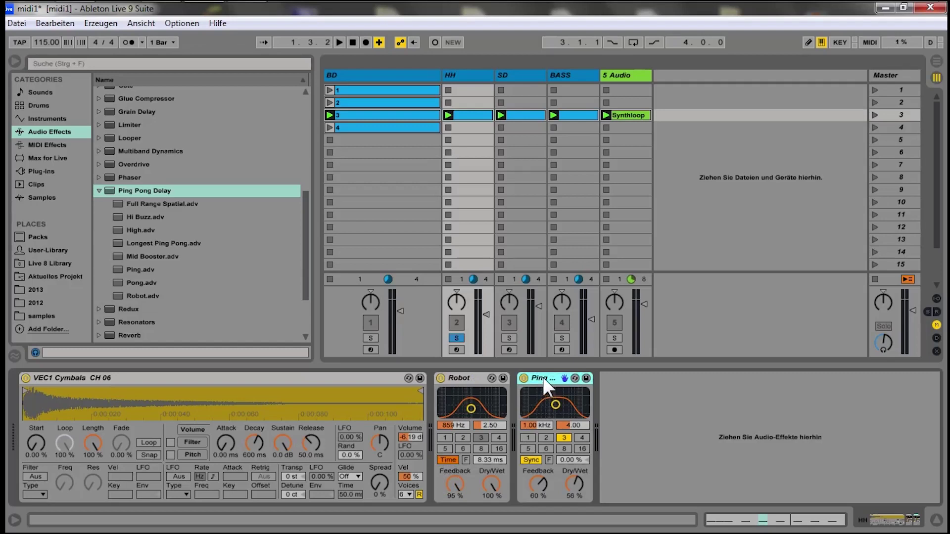
key(Delete)
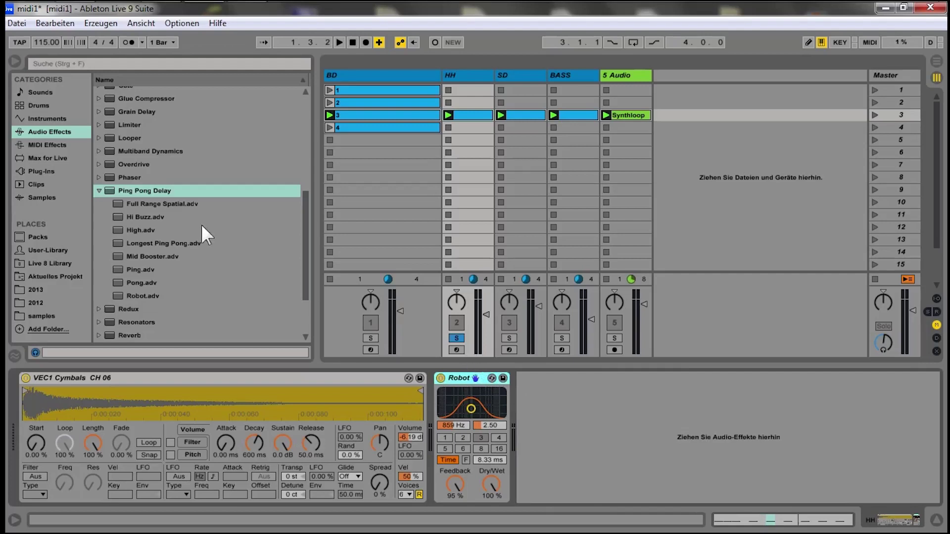
- Replace the Robot preset in turn with Full Range Spatial, Hi Buzz, High and Longest Ping Pong
click(126, 201)
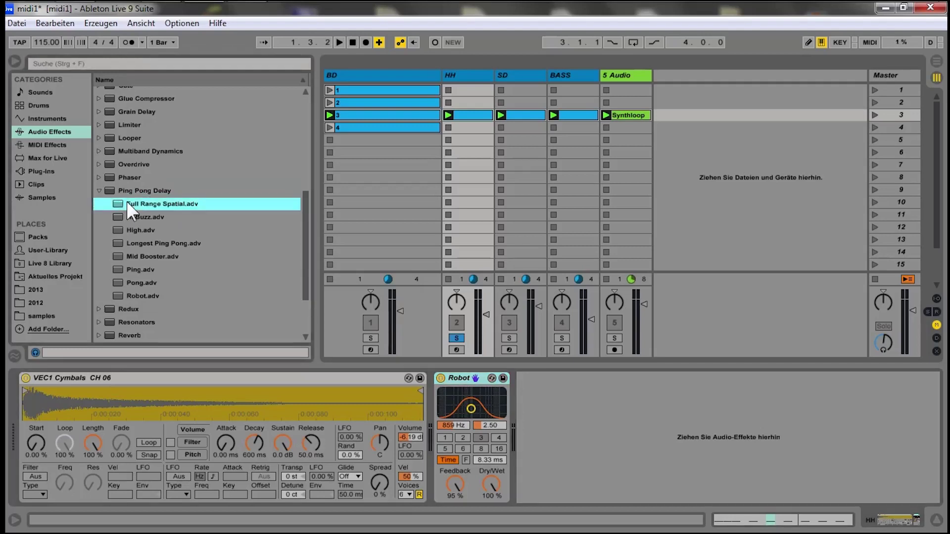
drag(127, 201, 452, 385)
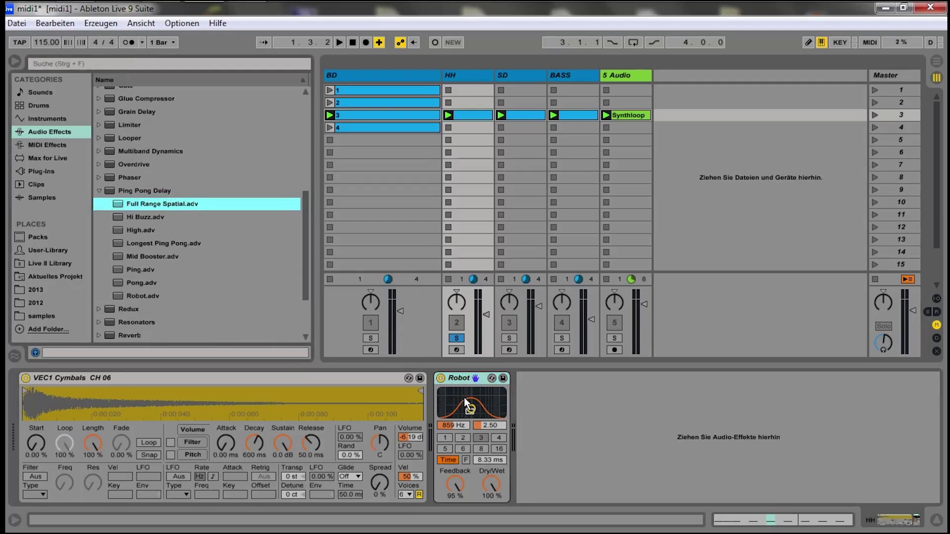
drag(465, 399, 467, 398)
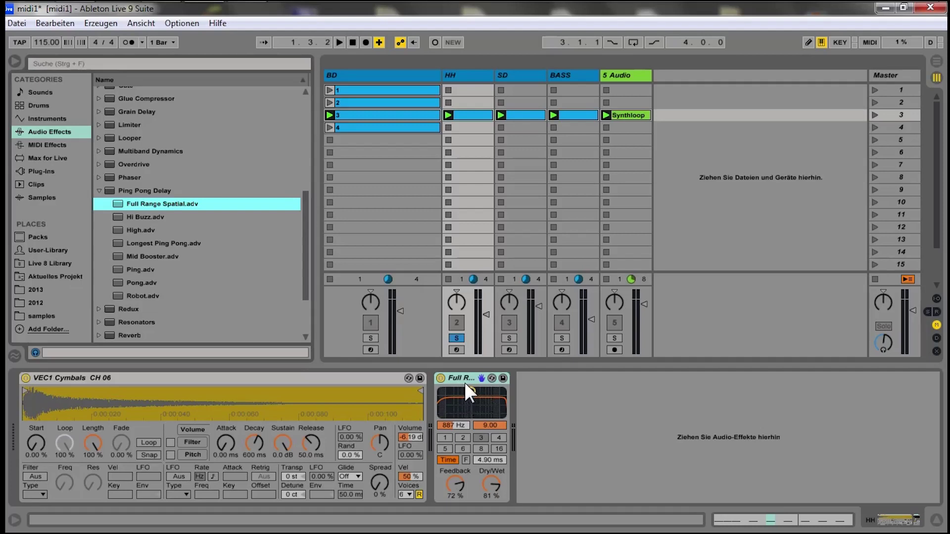
drag(124, 217, 463, 397)
drag(123, 229, 455, 396)
drag(121, 241, 457, 399)
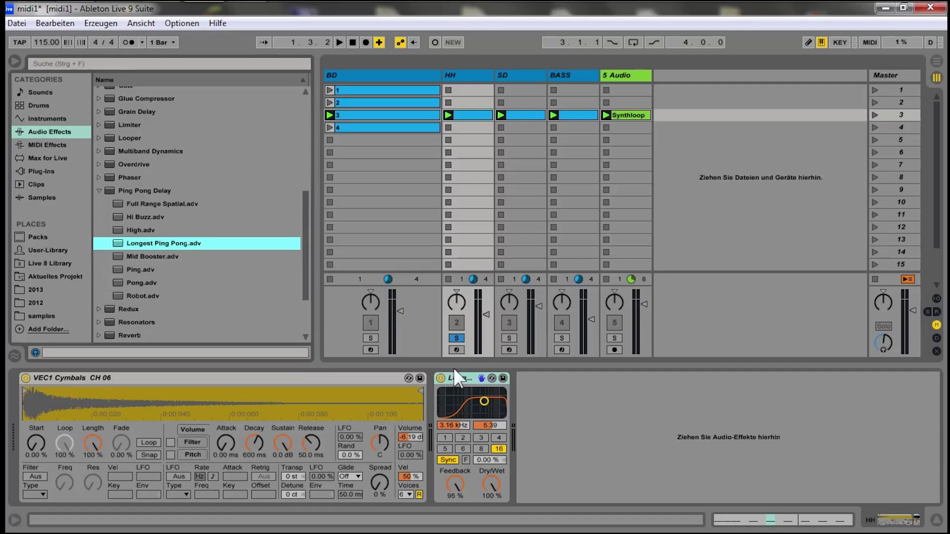
- Enter hot-swap mode for the Longest Ping Pong device, show the Ping Pong Delay presets and widen the browser
click(492, 380)
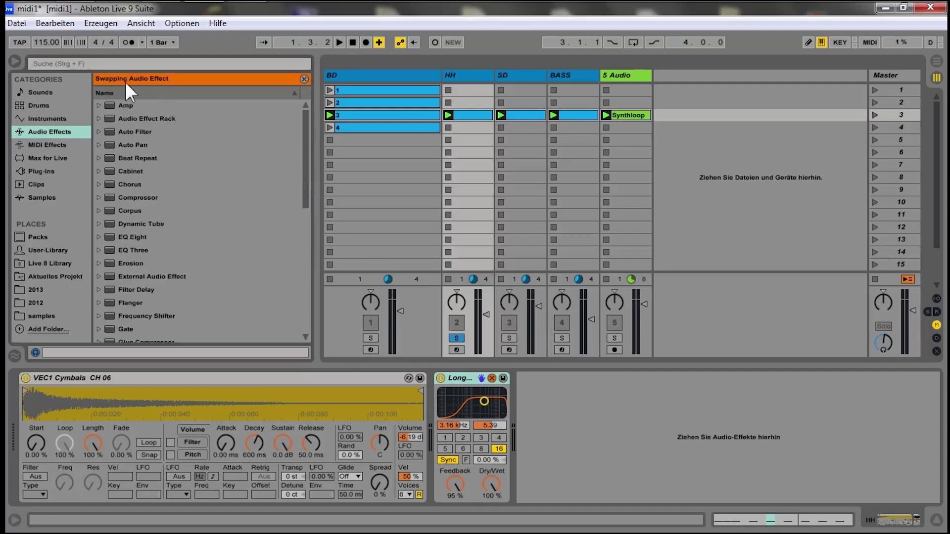
drag(305, 145, 292, 258)
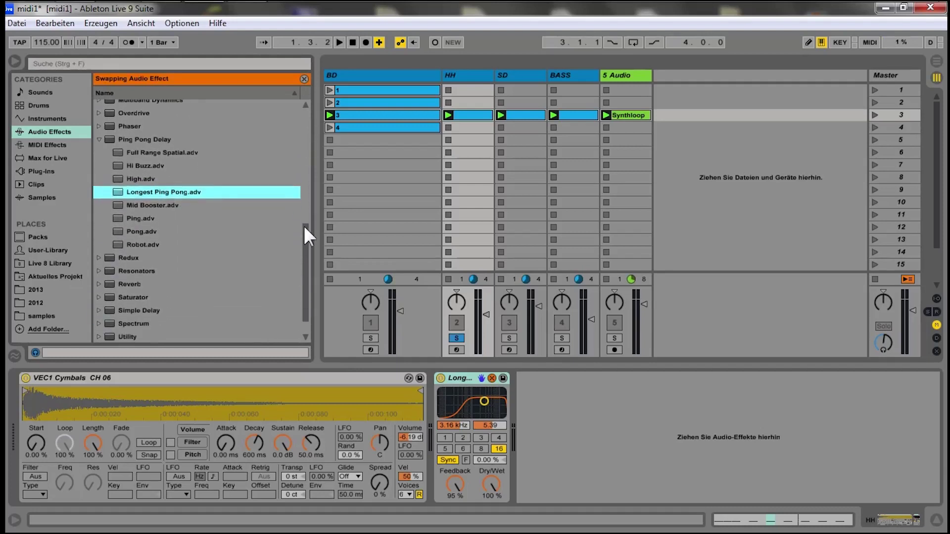
drag(316, 211, 388, 212)
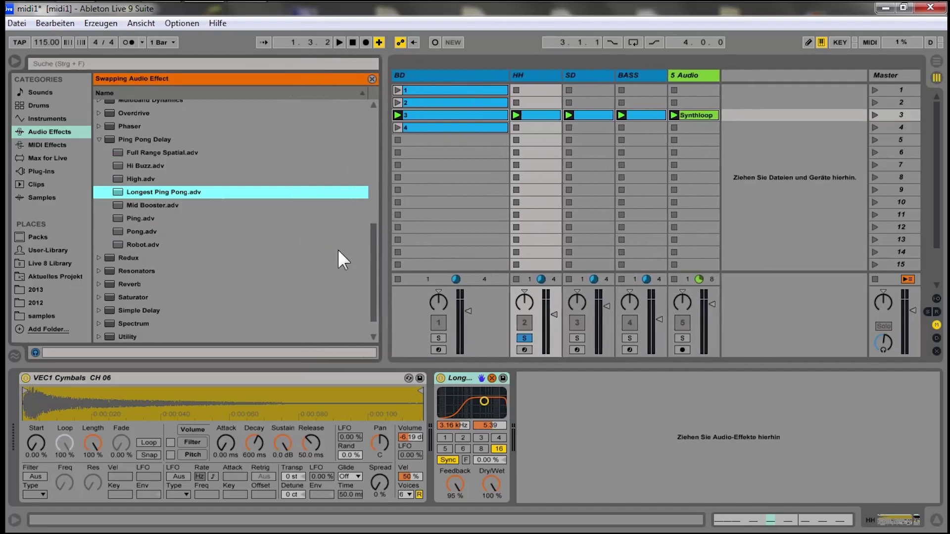
- Swap the HH track's delay in turn to the Mid Booster, Ping and Pong presets
click(121, 204)
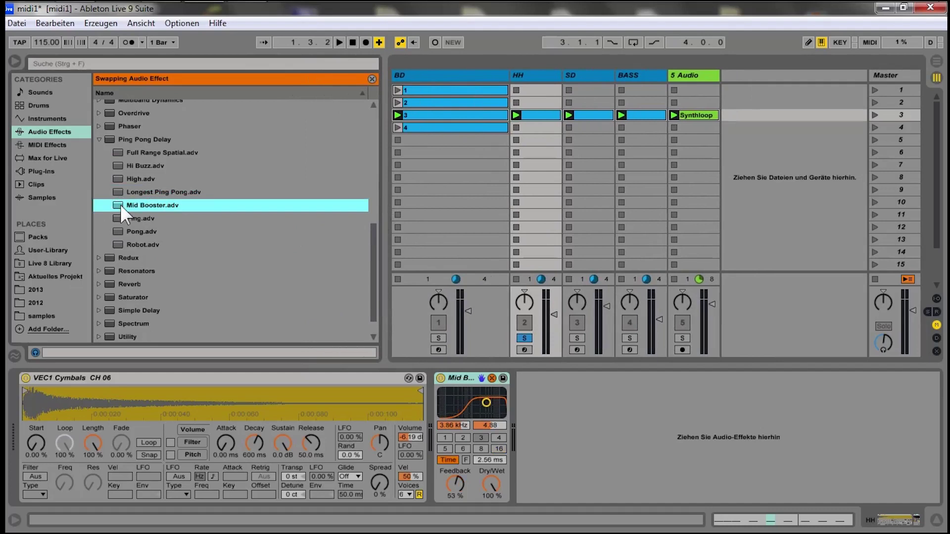
click(115, 218)
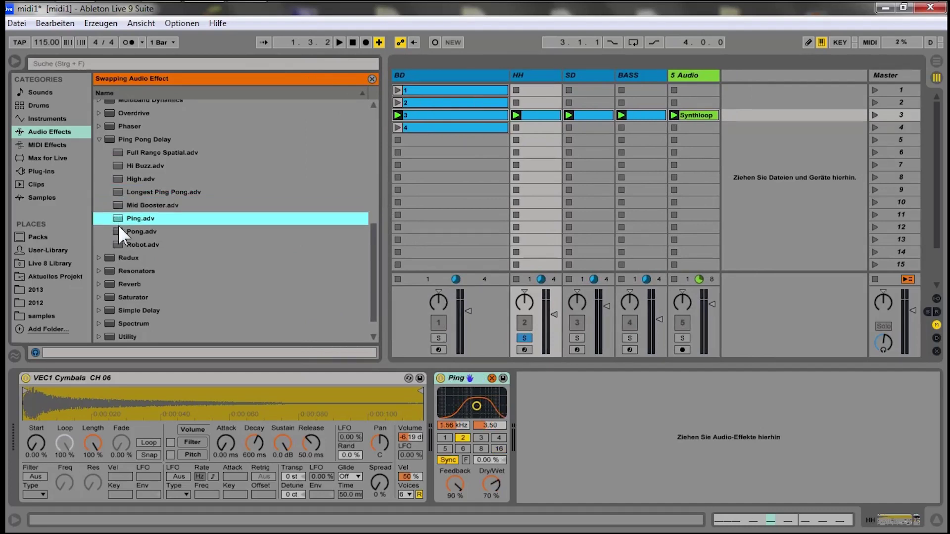
click(119, 231)
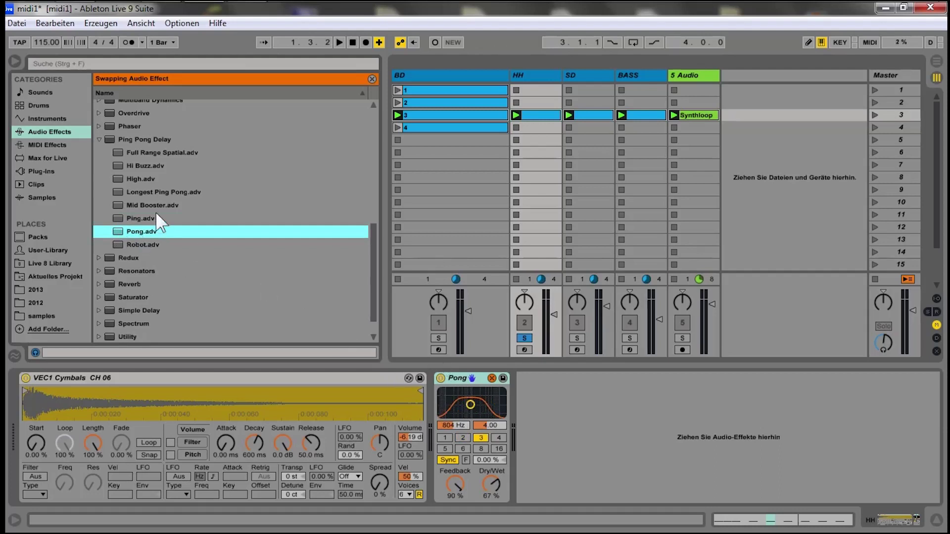
- Move back up the Ping Pong Delay presets to High, load it into the device and leave hot-swap mode
key(Up)
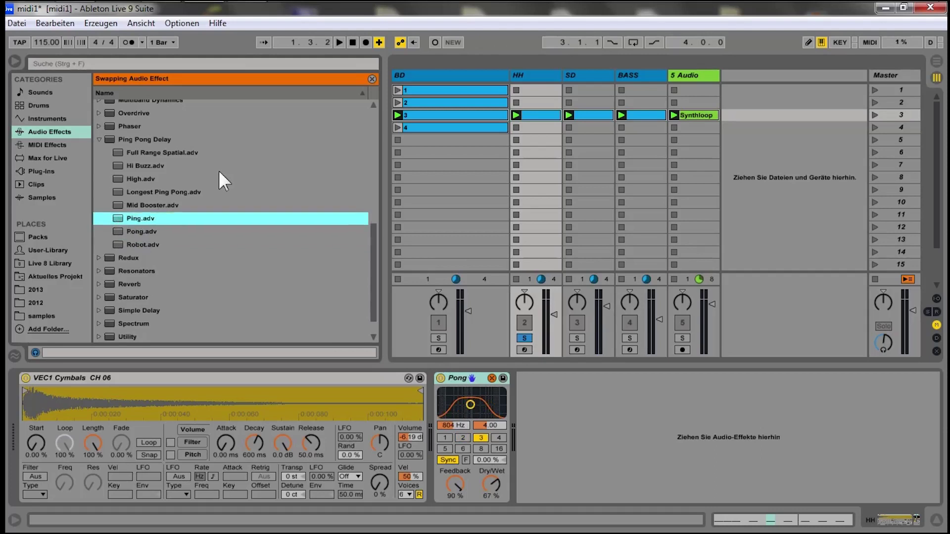
key(Up)
key(Up)
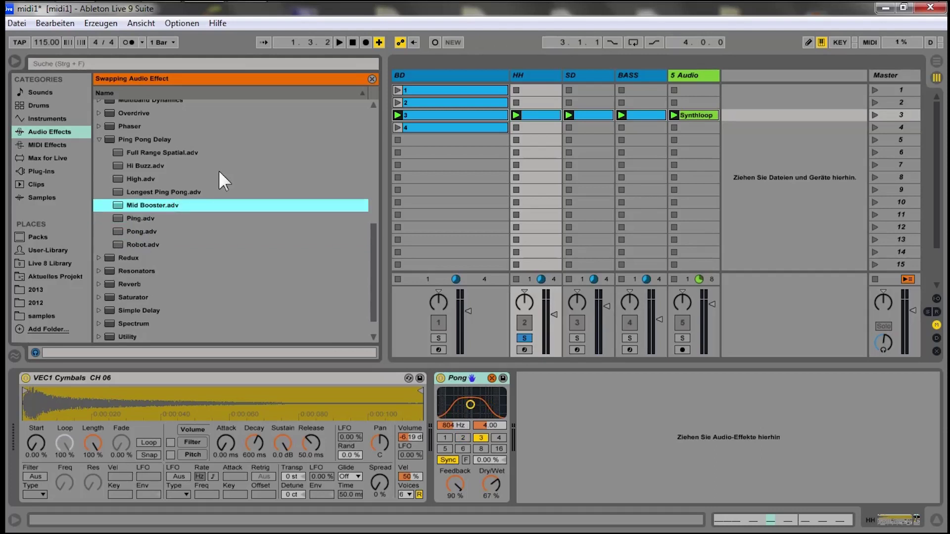
key(Up)
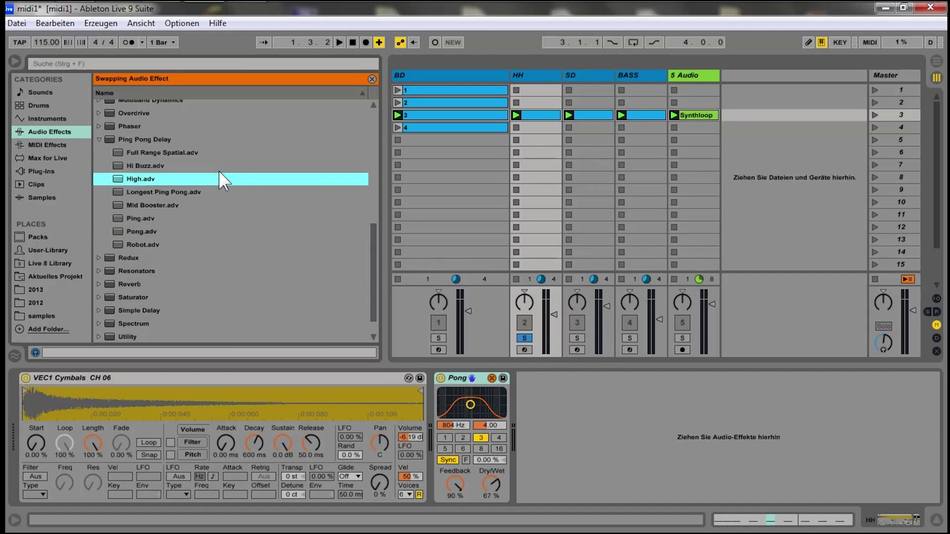
key(Return)
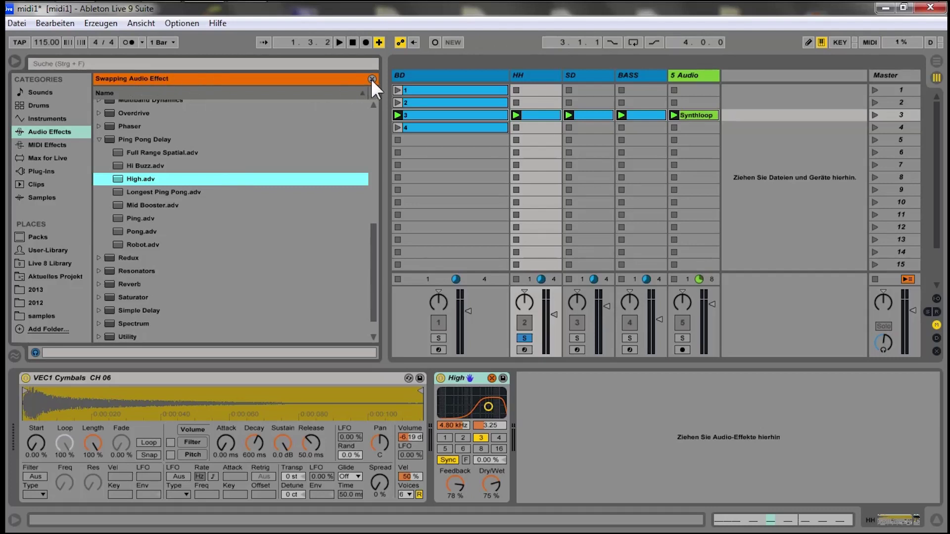
click(492, 379)
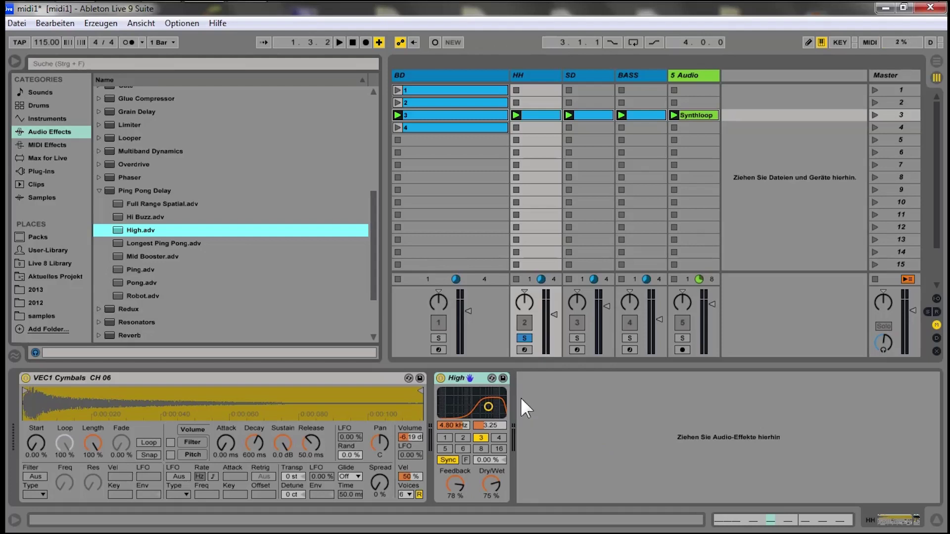
- Hot-swap the High device again, going through Longest Ping Pong to Mid Booster, and exit hot-swap mode
click(476, 380)
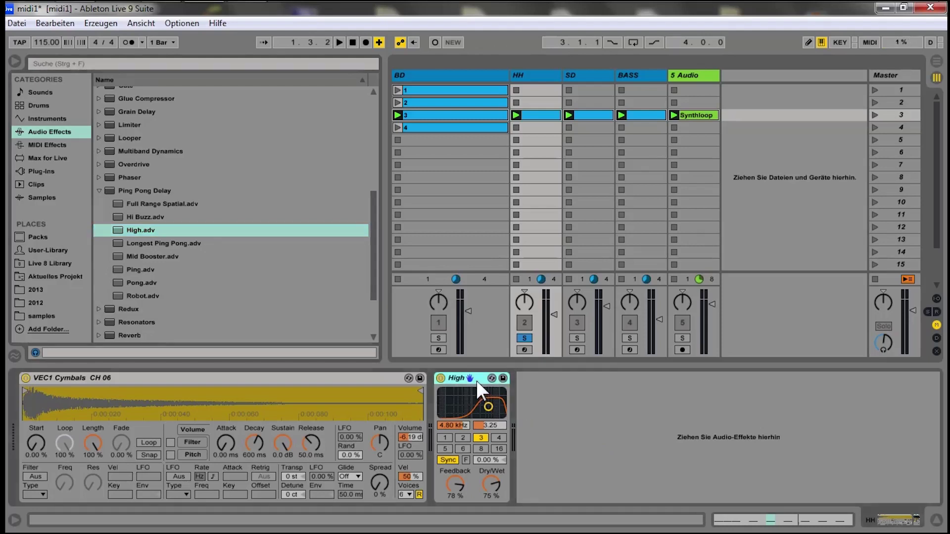
key(q)
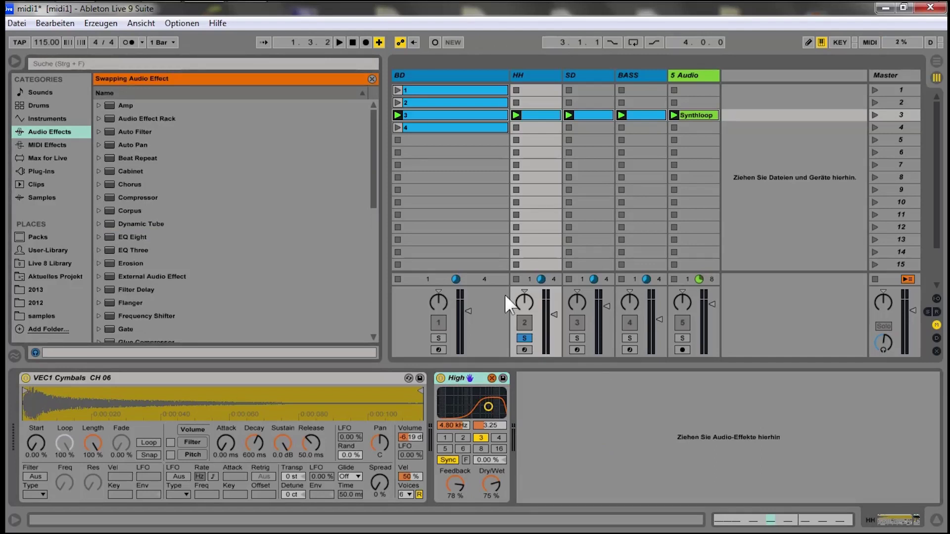
drag(374, 183, 366, 299)
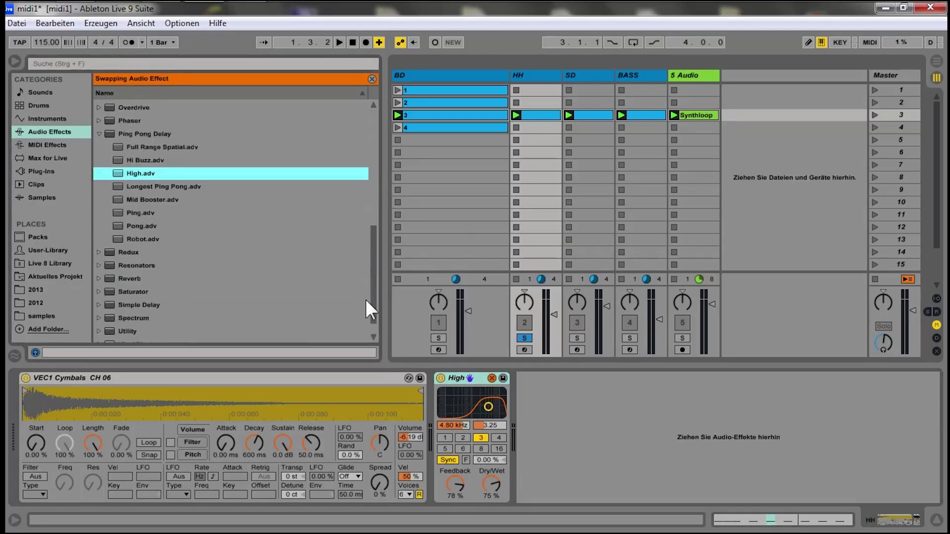
click(148, 184)
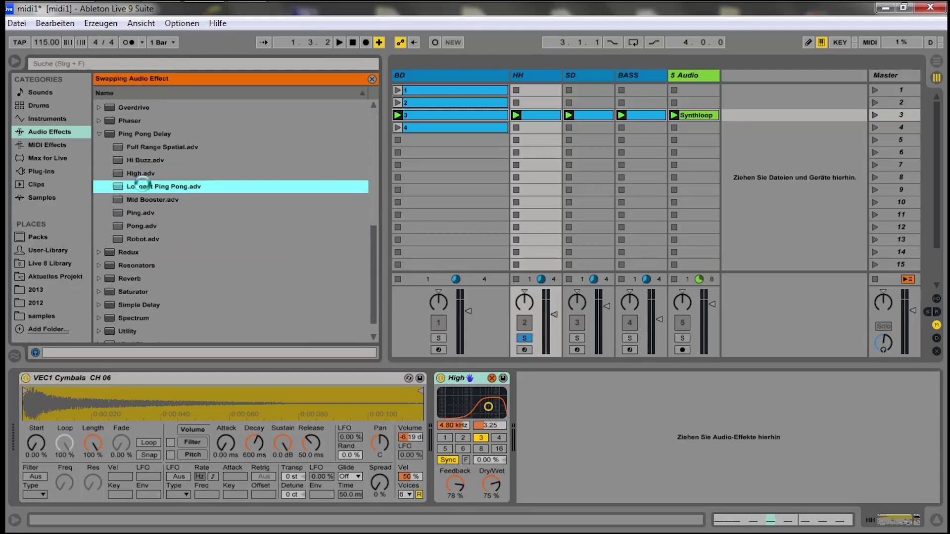
click(133, 201)
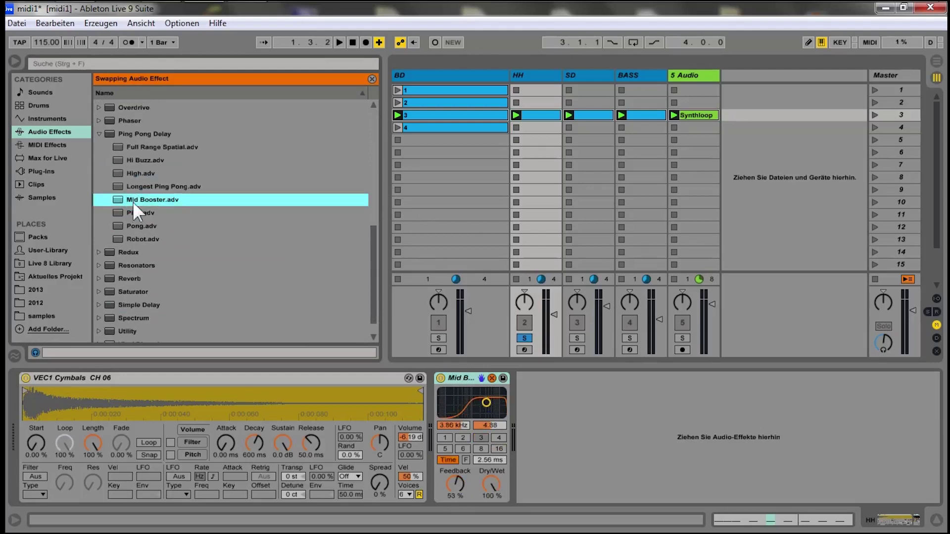
scroll(133, 203, up, 2)
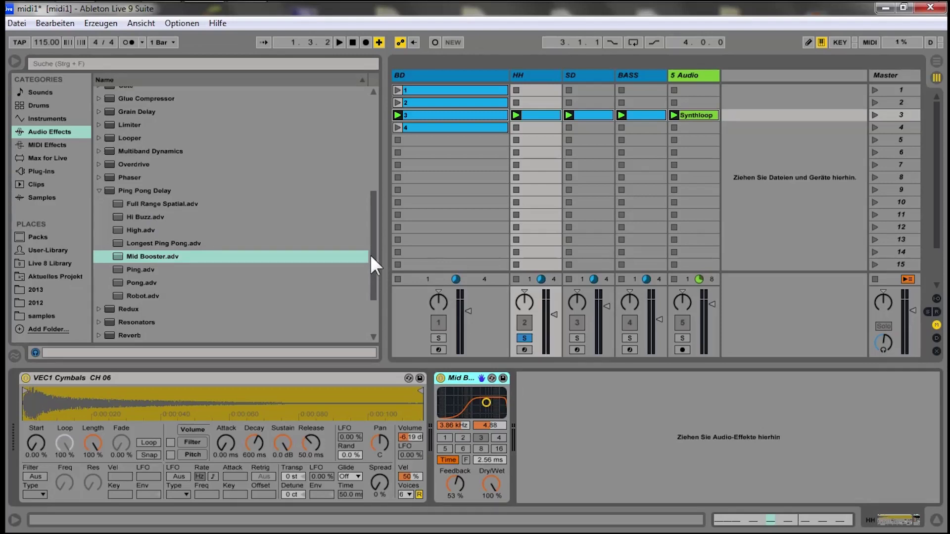
drag(371, 258, 374, 149)
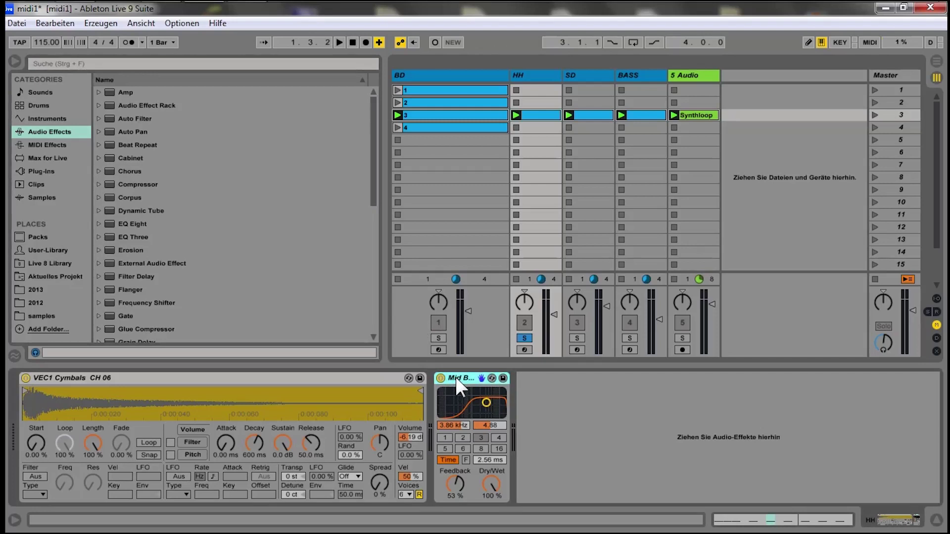
- Rename the Mid Booster device as zerkruemler
key(ctrl+r)
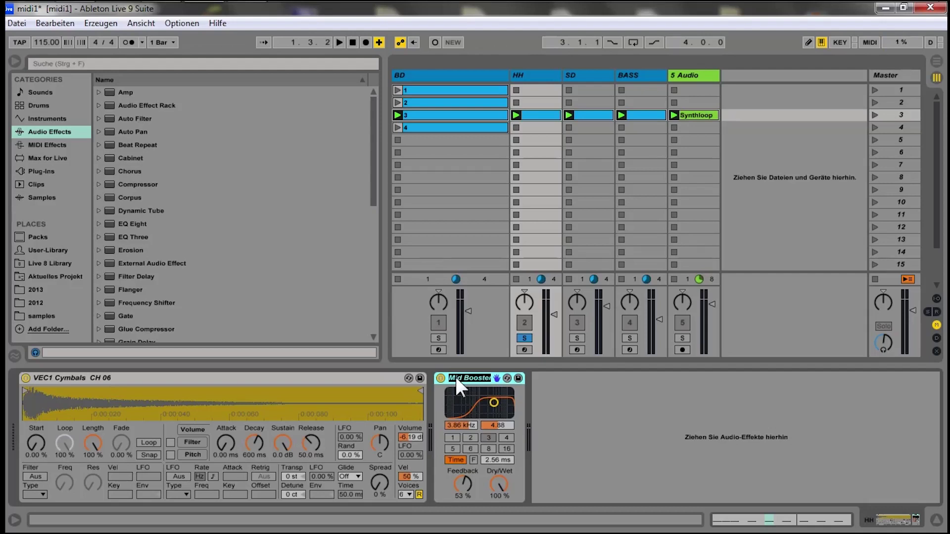
text(z)
key(Return)
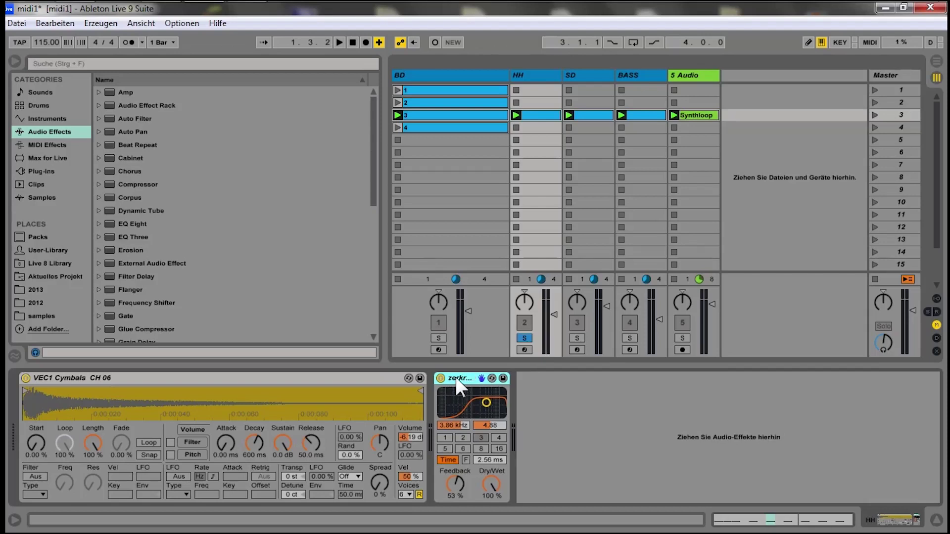
- Save the renamed delay as the preset zerkruemler.adv in the User Library's Ping Pong Delay folder
click(502, 378)
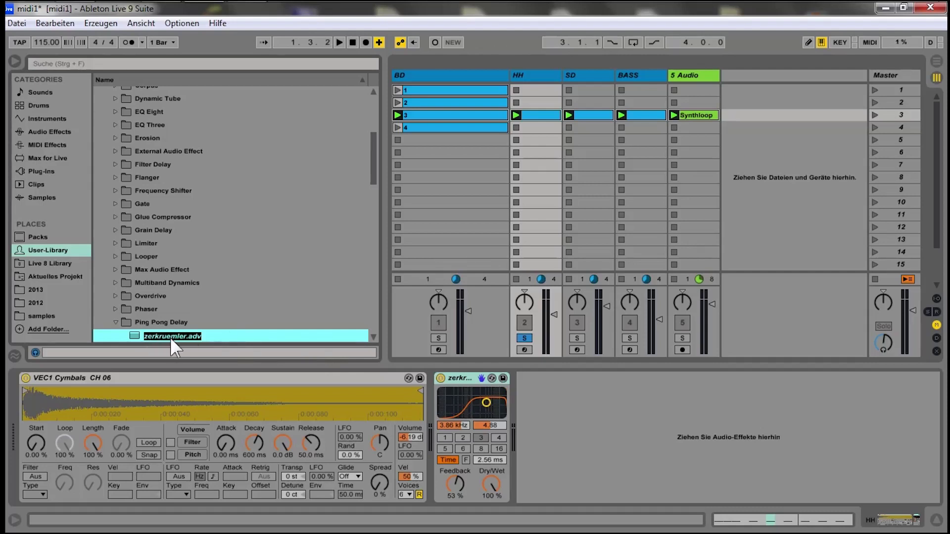
key(Return)
click(470, 377)
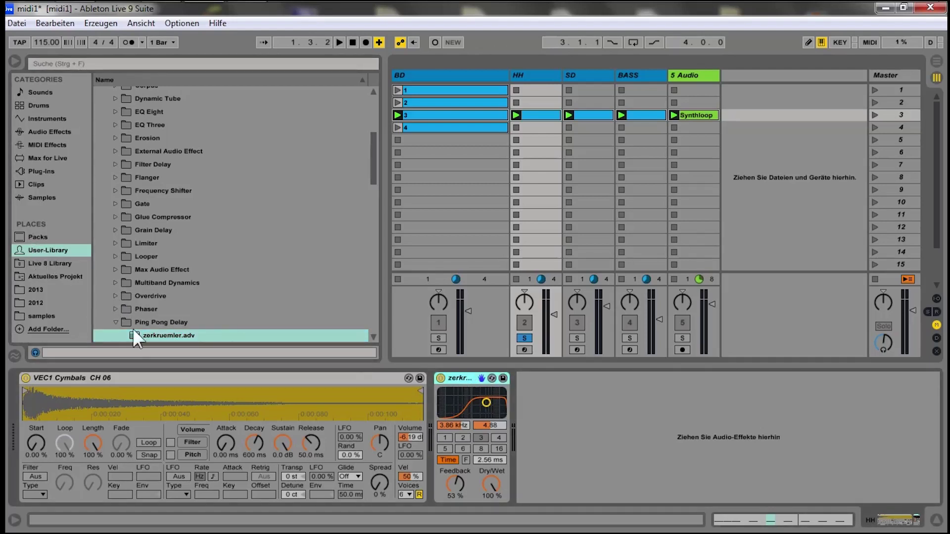
- Examine the saved preset in the User Library's Ping Pong Delay folder and compare that location with the Audio Effects category
drag(370, 168, 372, 194)
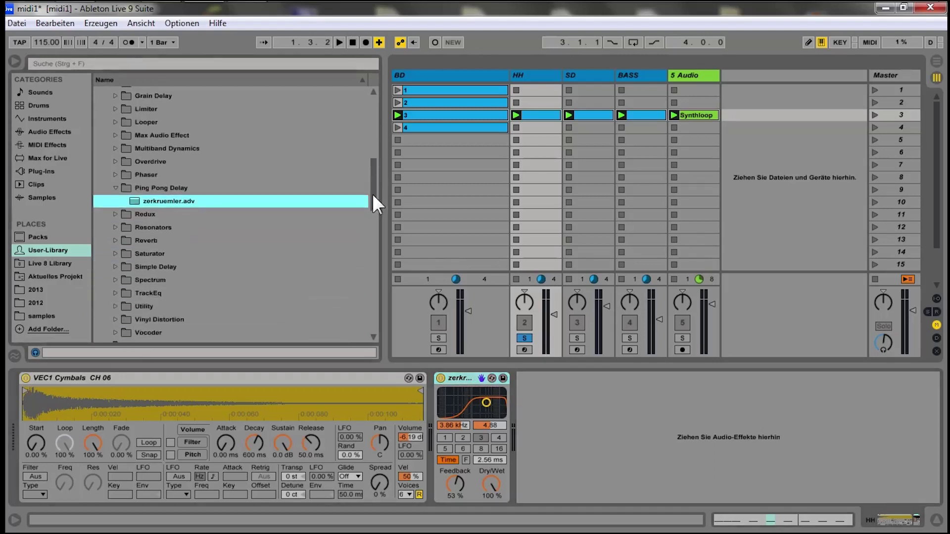
click(117, 187)
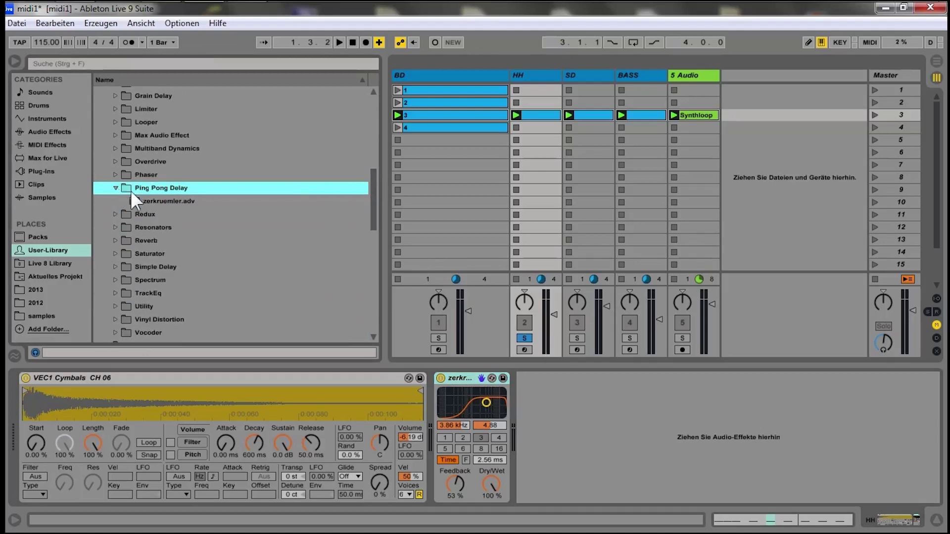
click(150, 202)
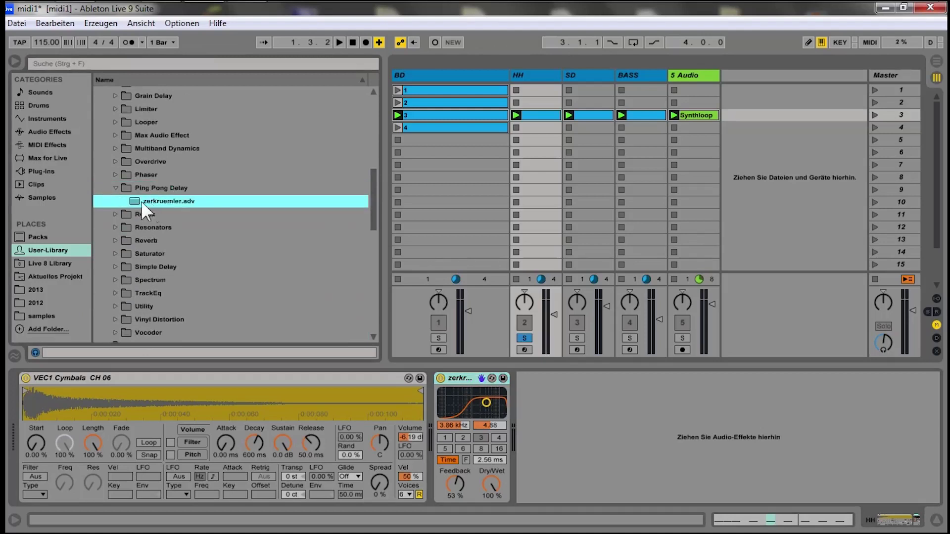
click(50, 131)
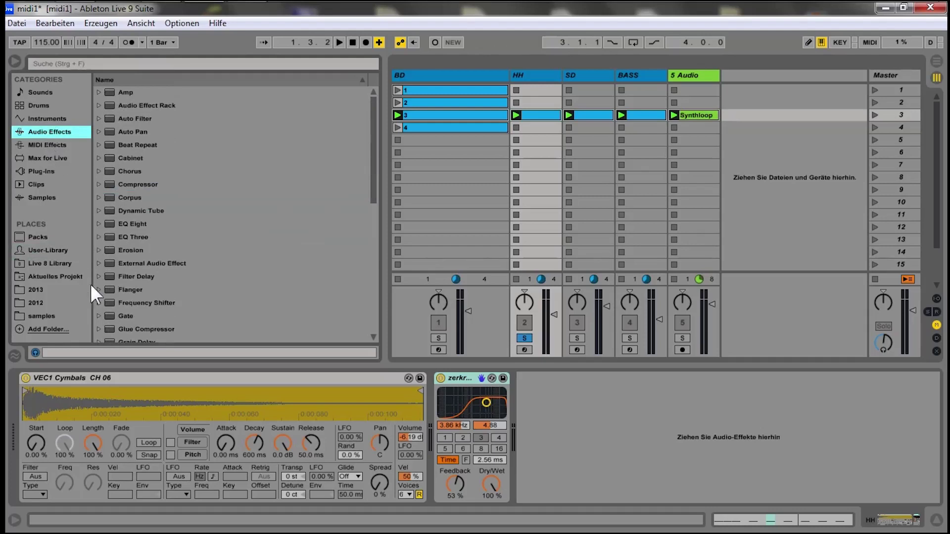
scroll(109, 277, down, 2)
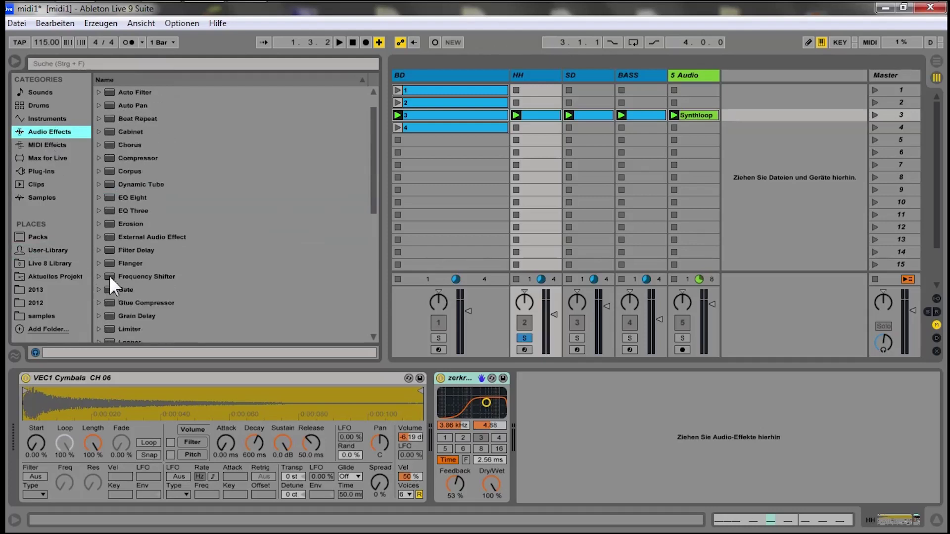
click(36, 250)
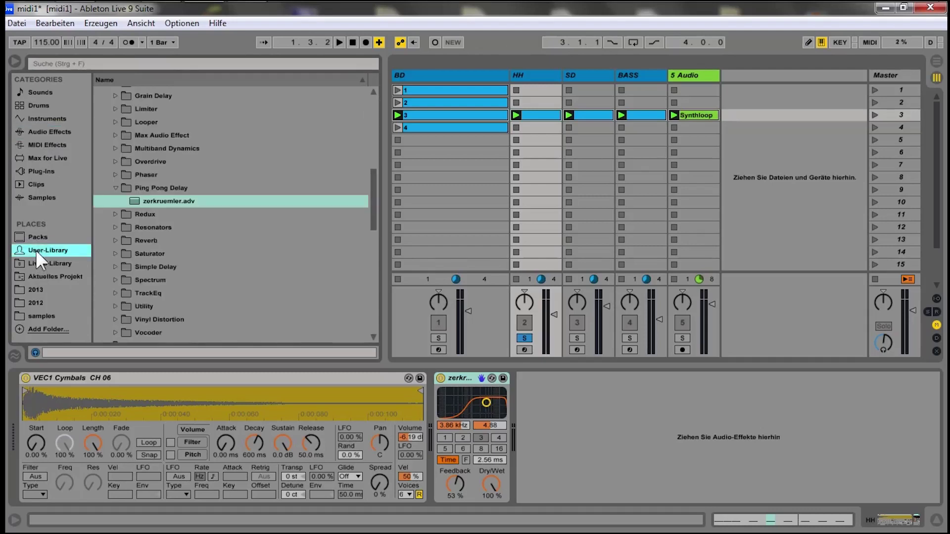